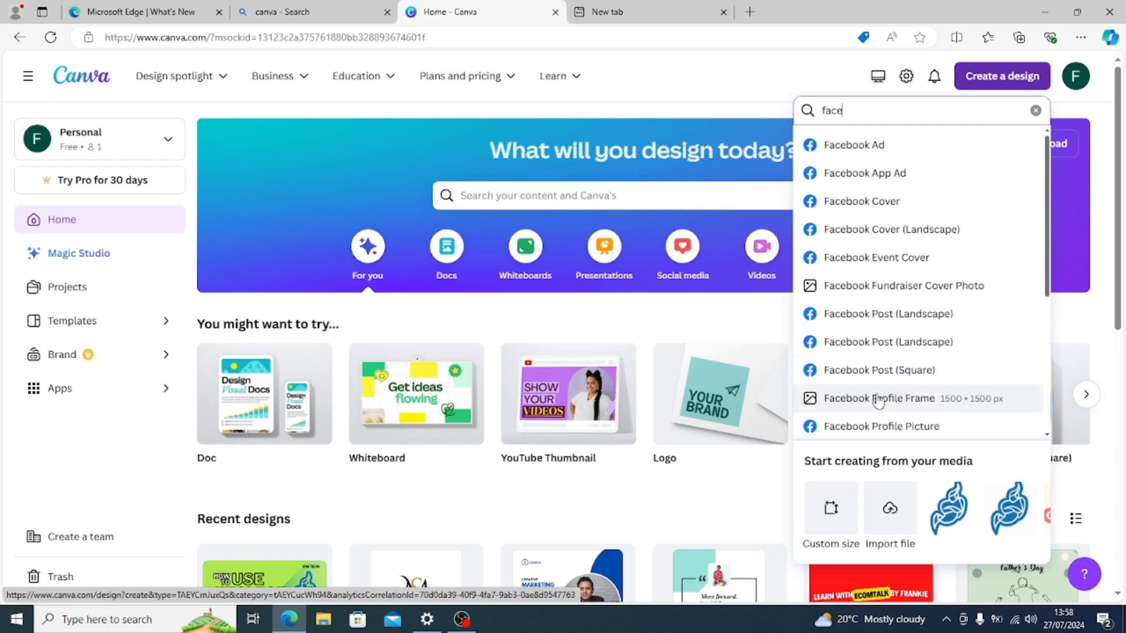
Create a Facebook Profile Picture design and apply the Gold Black Modern template with the circular gold frame.
click(882, 427)
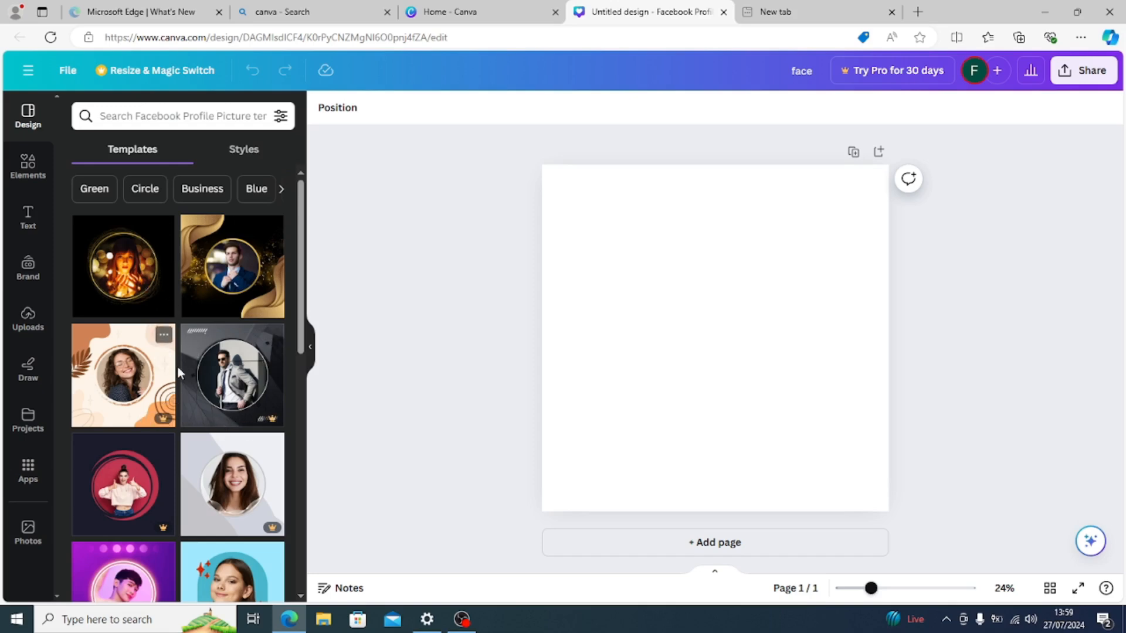
click(127, 278)
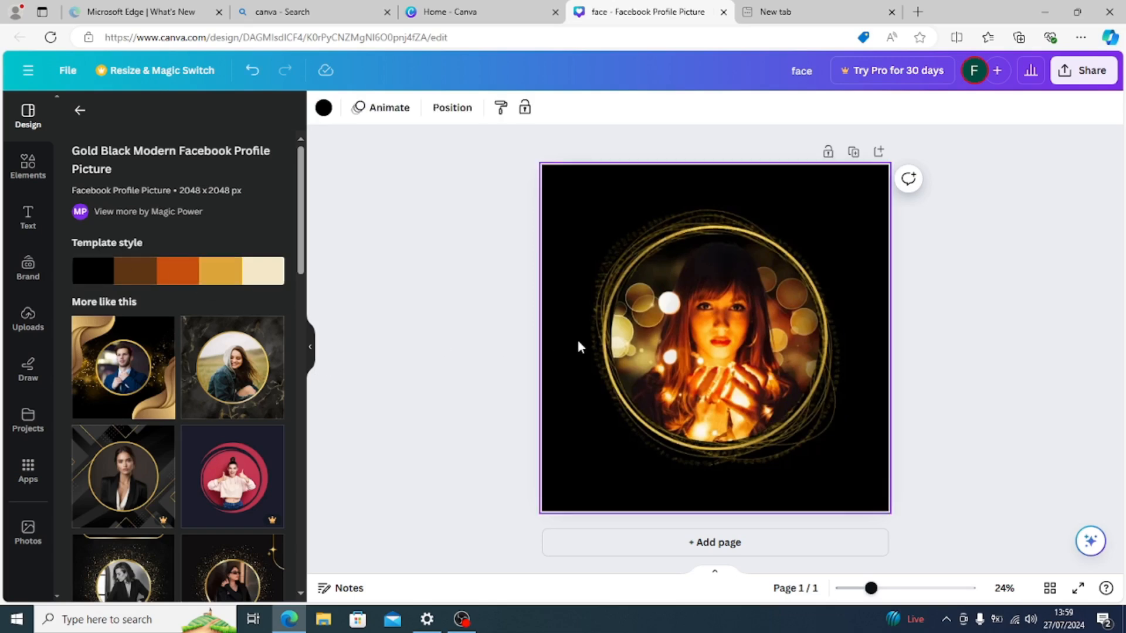
click(727, 358)
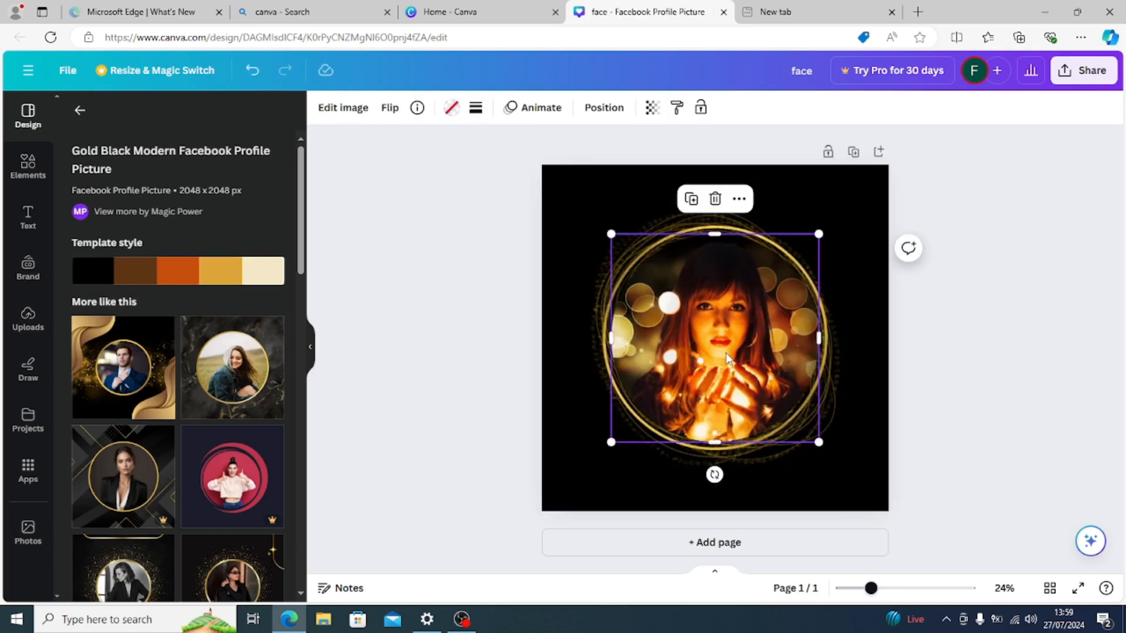
click(890, 431)
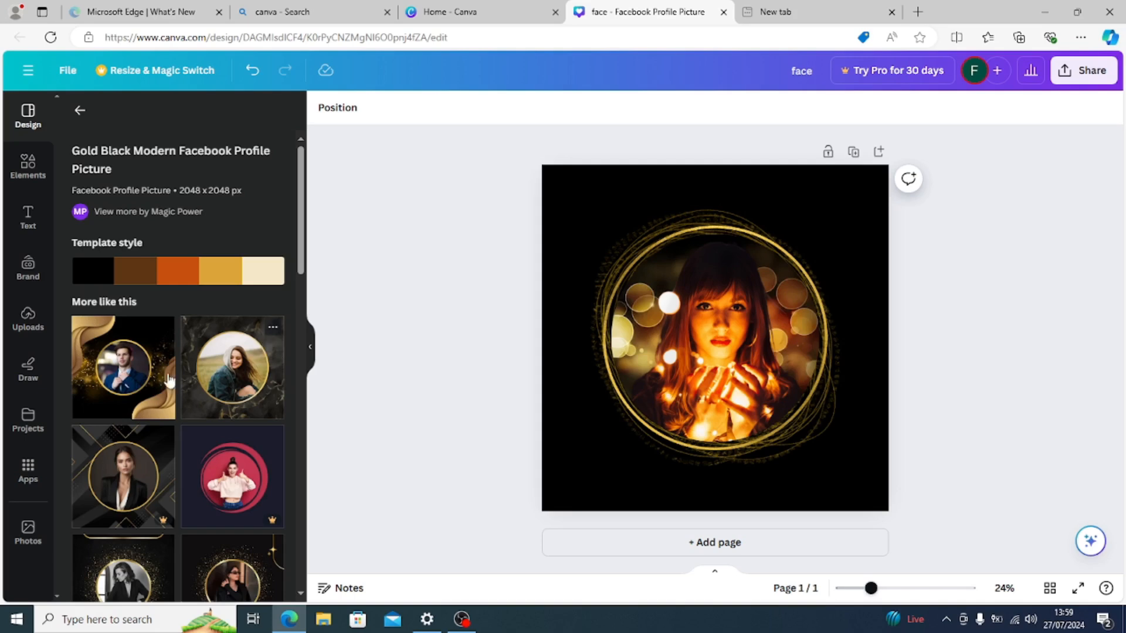
Look through the uploaded images and the computer's Videos folder for a replacement portrait.
click(28, 328)
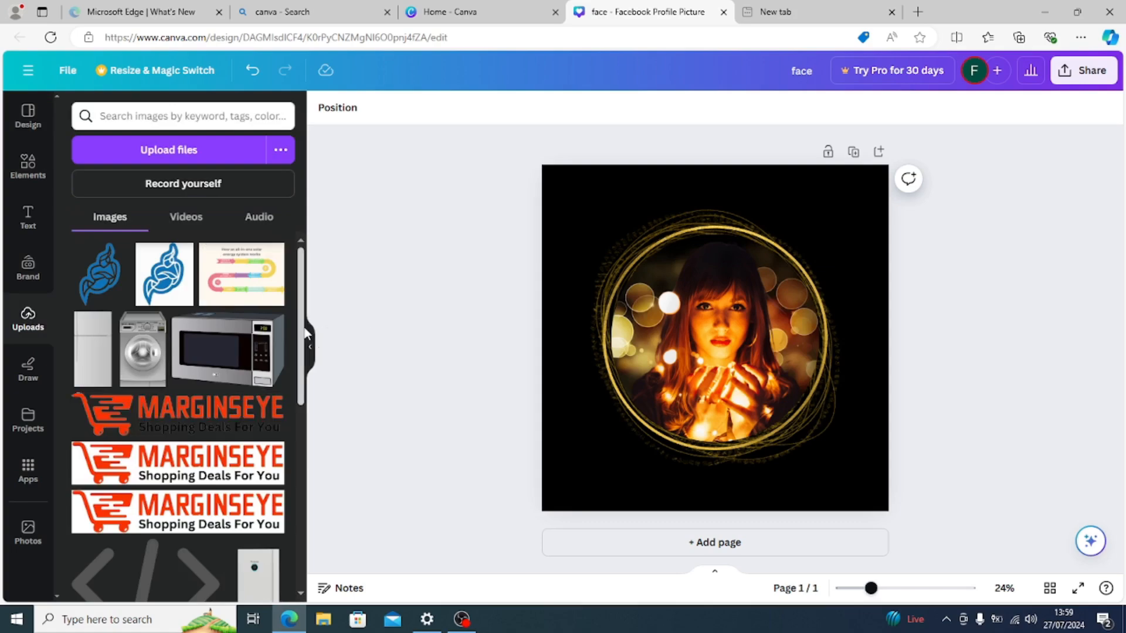
scroll(287, 420, down, 5)
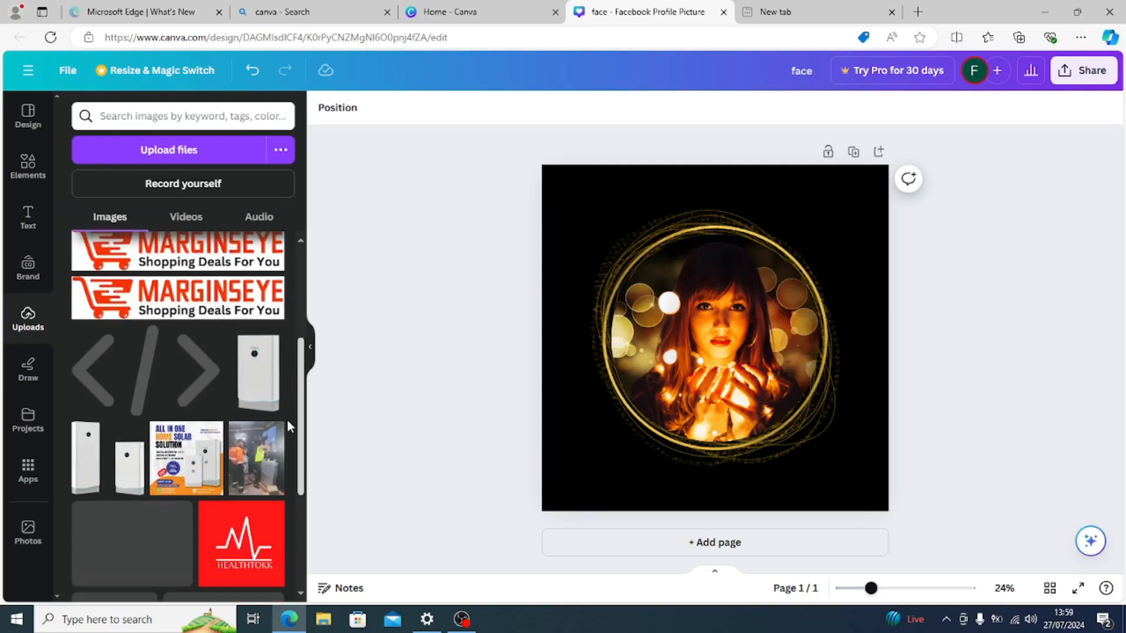
scroll(275, 492, down, 5)
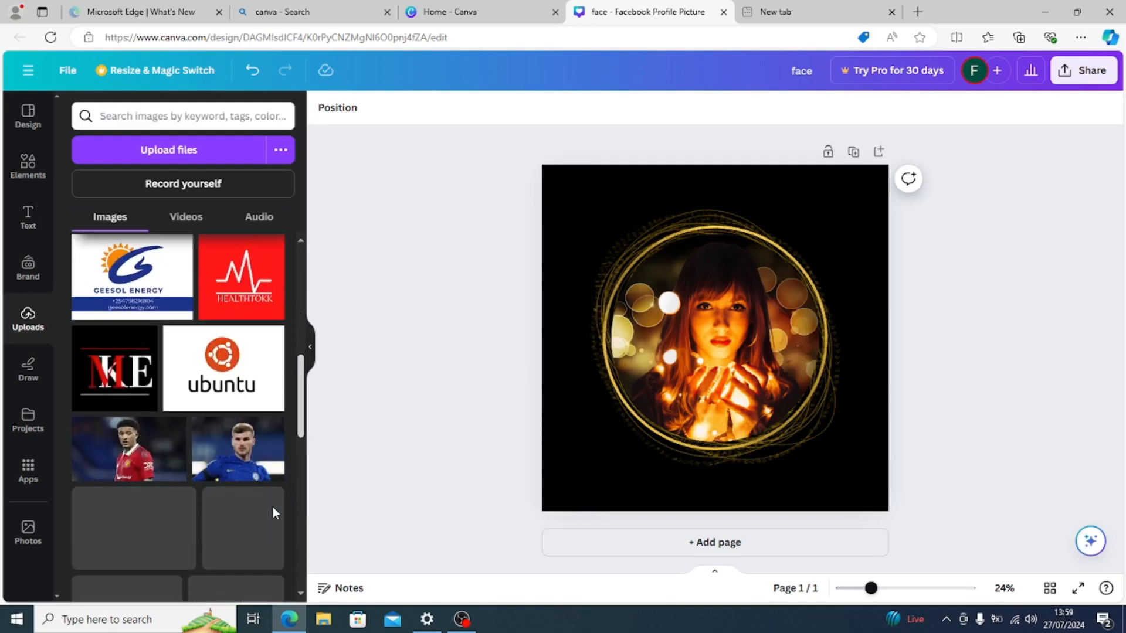
scroll(265, 551, down, 5)
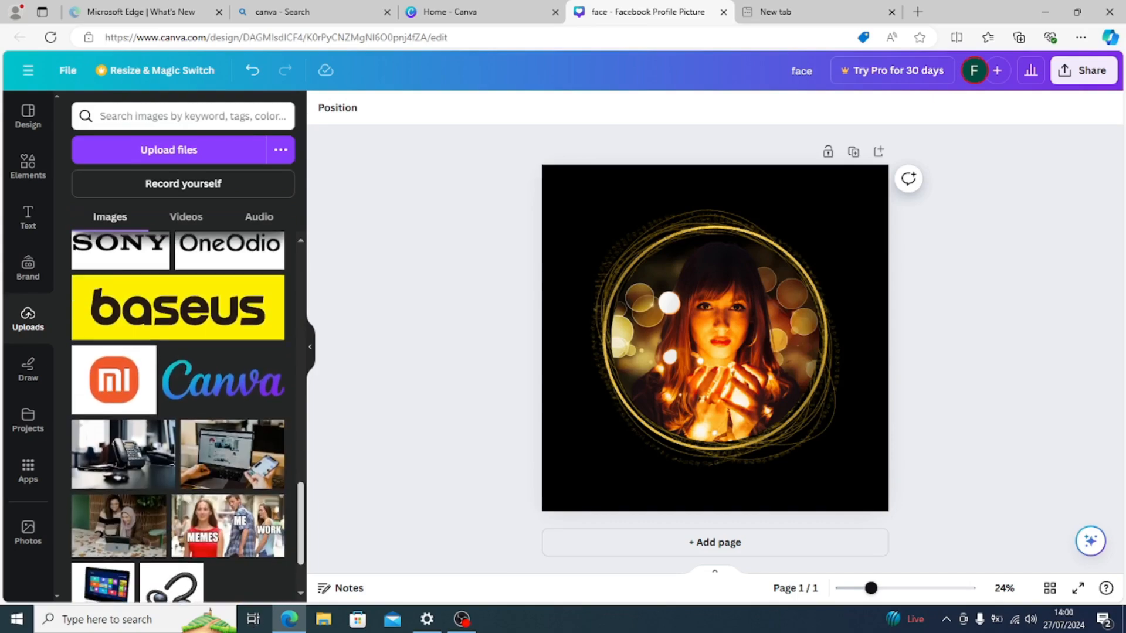
scroll(262, 584, up, 4)
scroll(264, 446, up, 10)
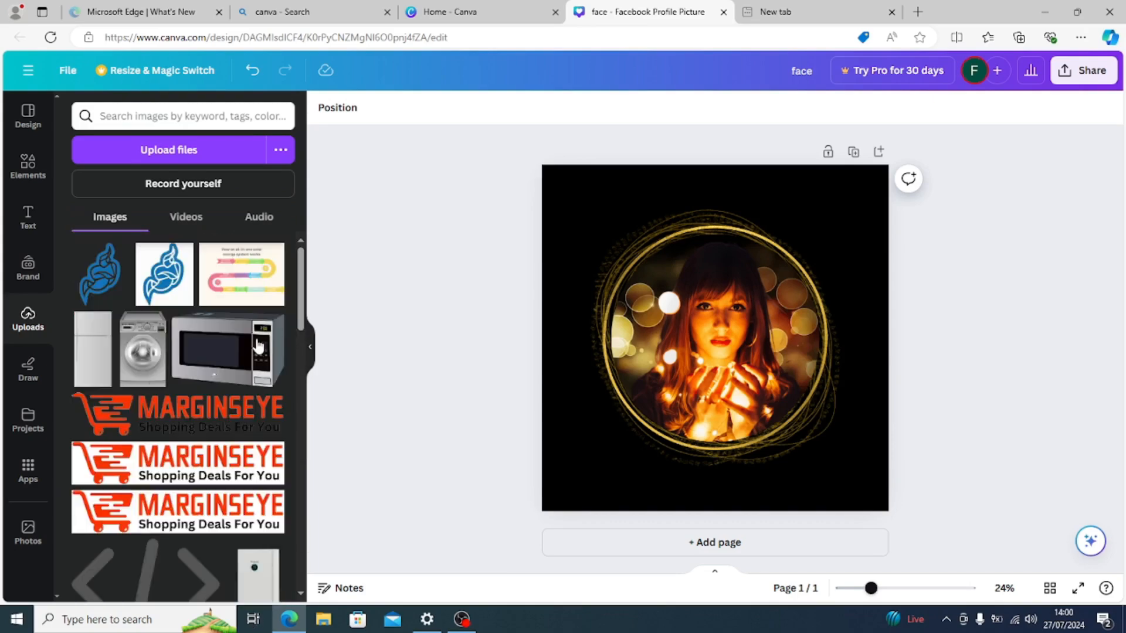
click(169, 146)
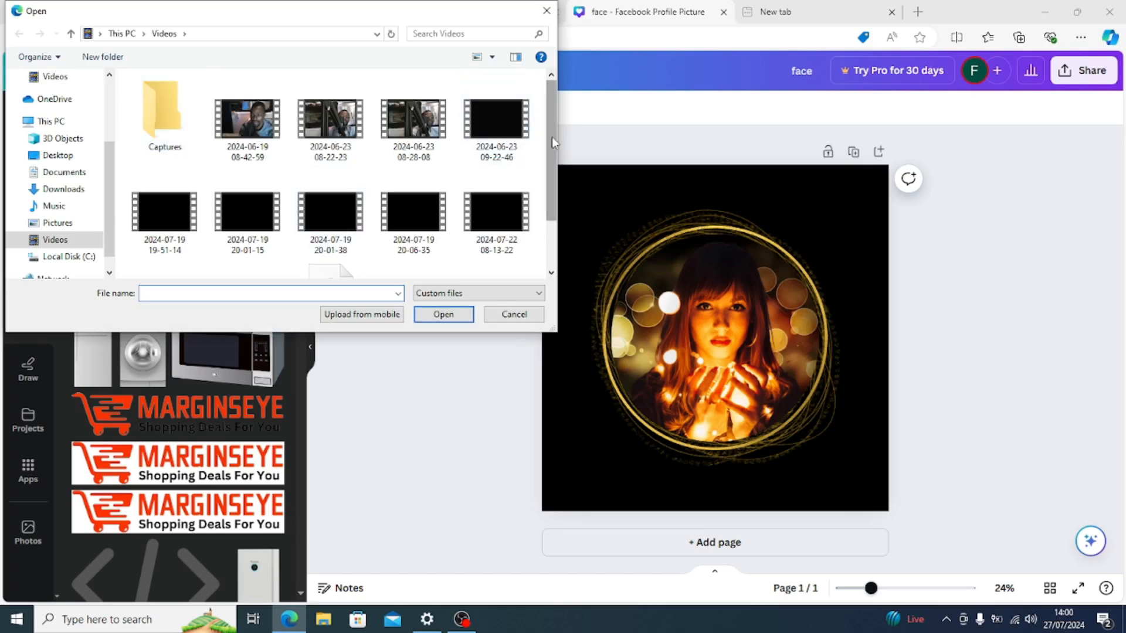
mouse_move(551, 142)
mouse_down()
mouse_move(554, 211)
mouse_move(553, 143)
mouse_up()
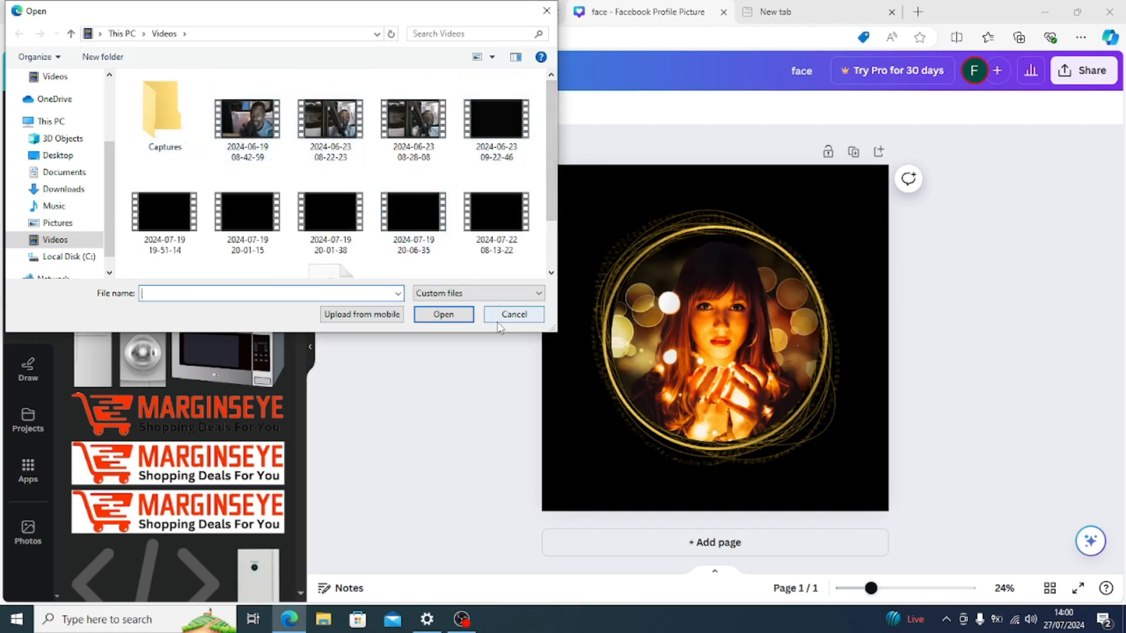
click(513, 313)
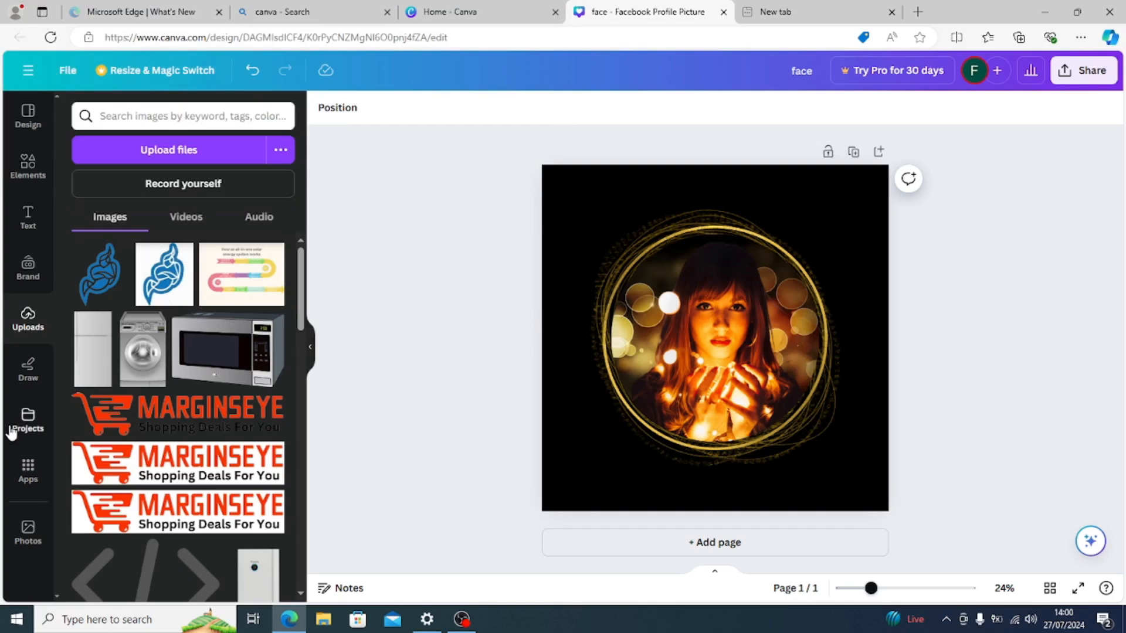
Replace the portrait in the circular gold frame with the stock photo of the laughing elderly man holding flowers.
click(33, 540)
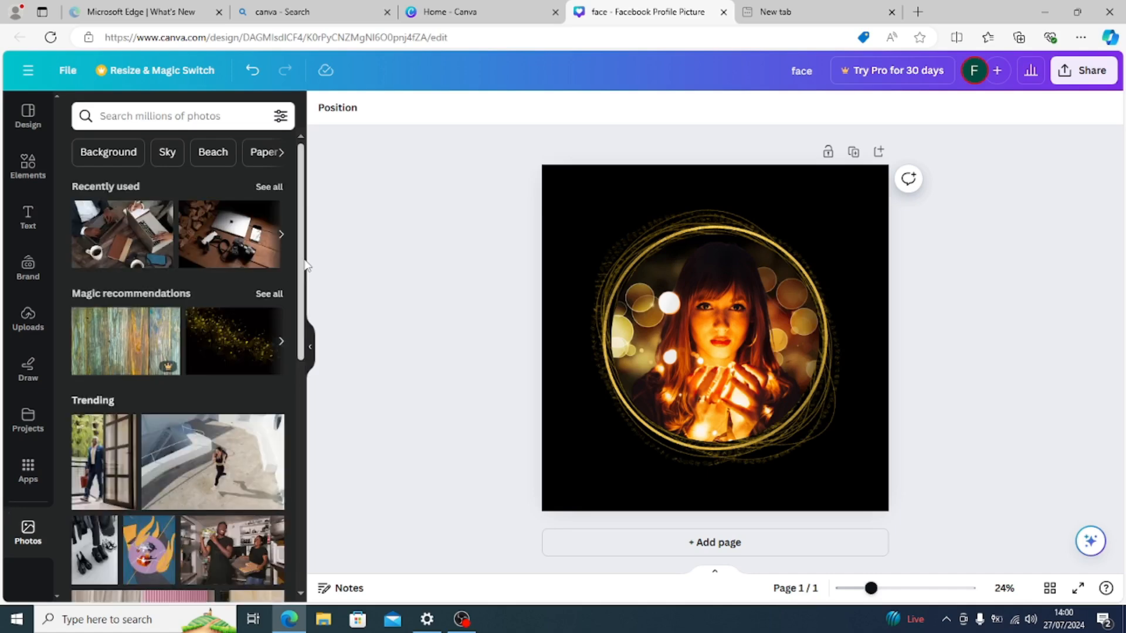
drag(300, 265, 281, 383)
scroll(282, 383, down, 7)
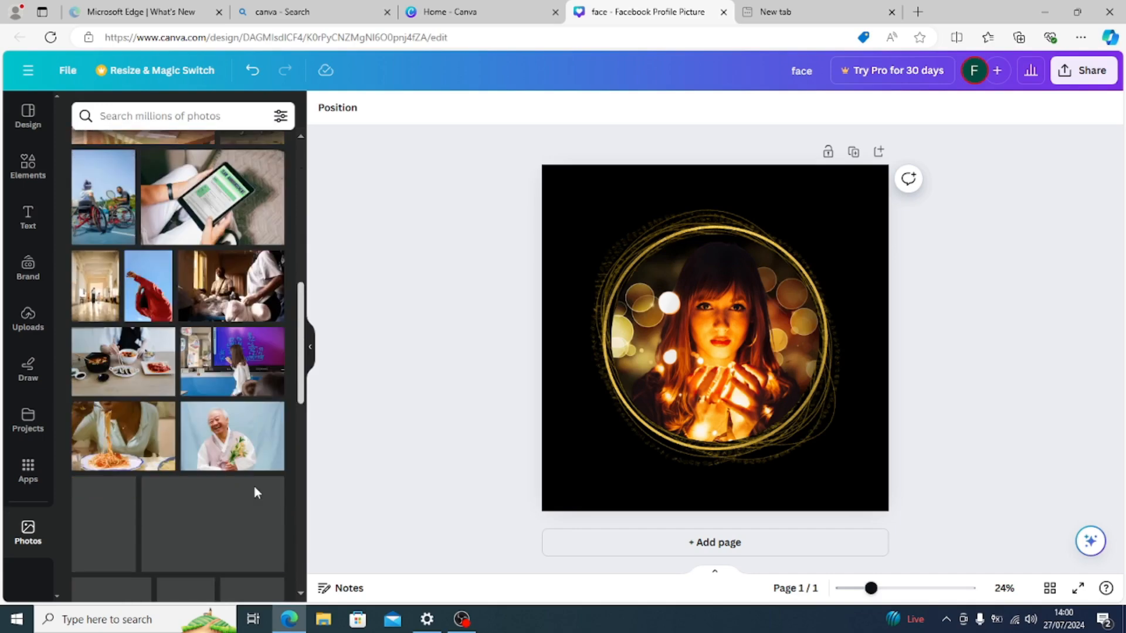
scroll(249, 527, down, 3)
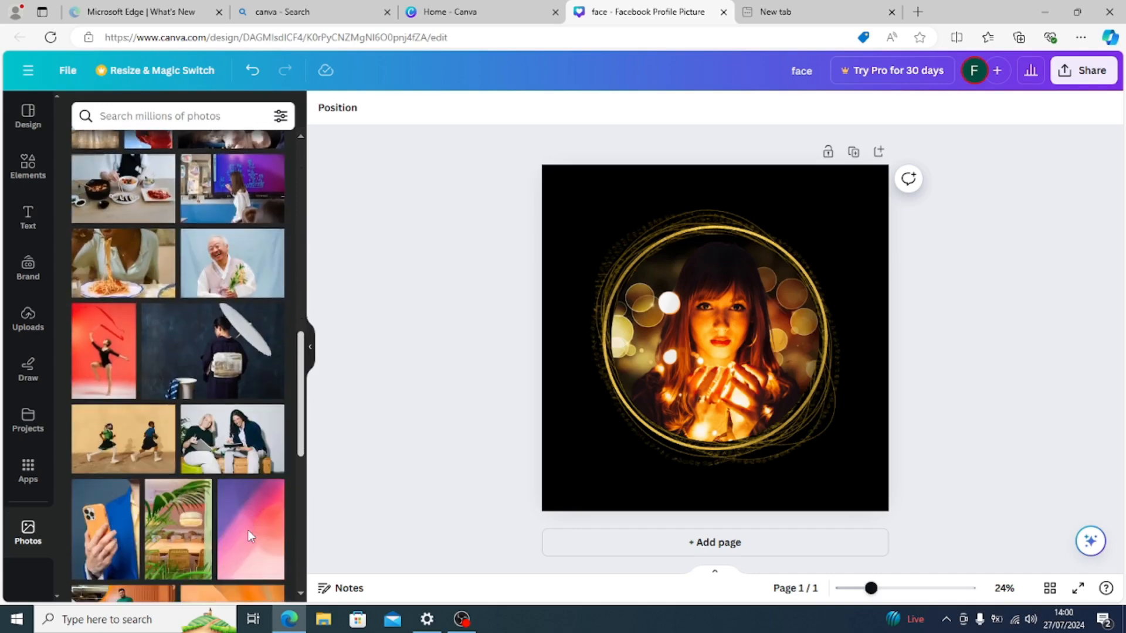
scroll(243, 546, up, 3)
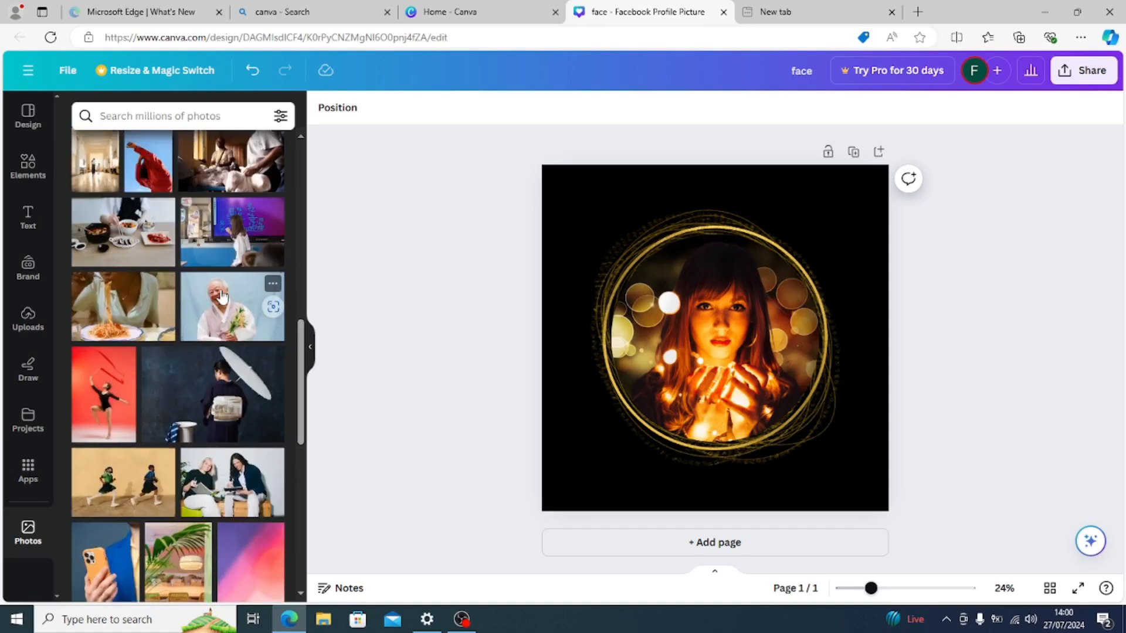
drag(221, 297, 656, 295)
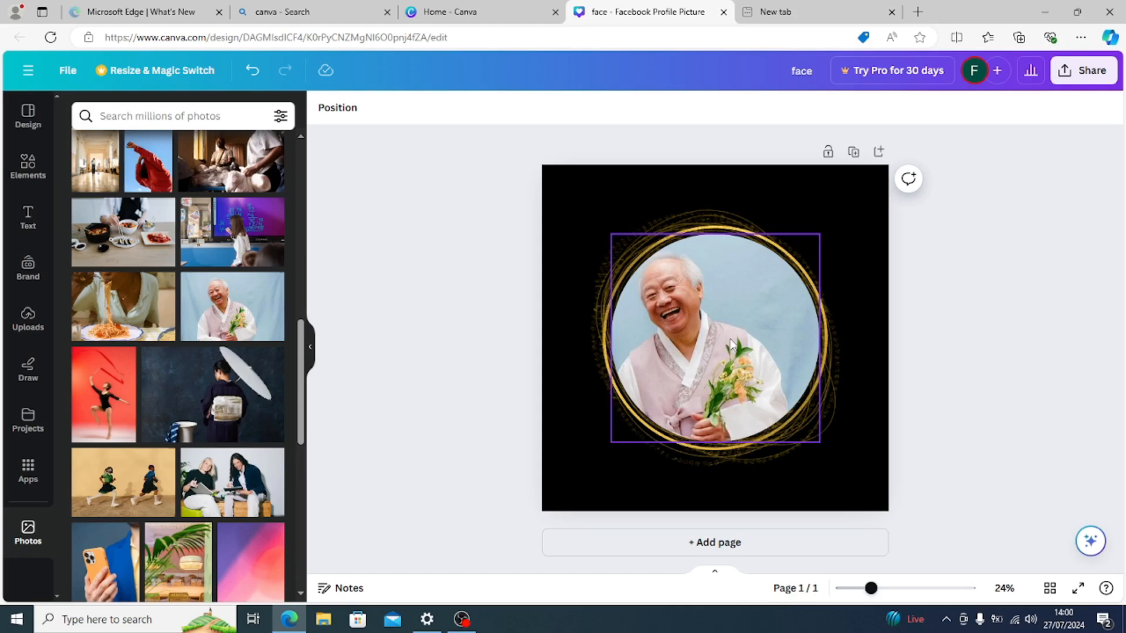
mouse_move(732, 344)
mouse_down()
mouse_move(751, 341)
mouse_move(730, 343)
mouse_up()
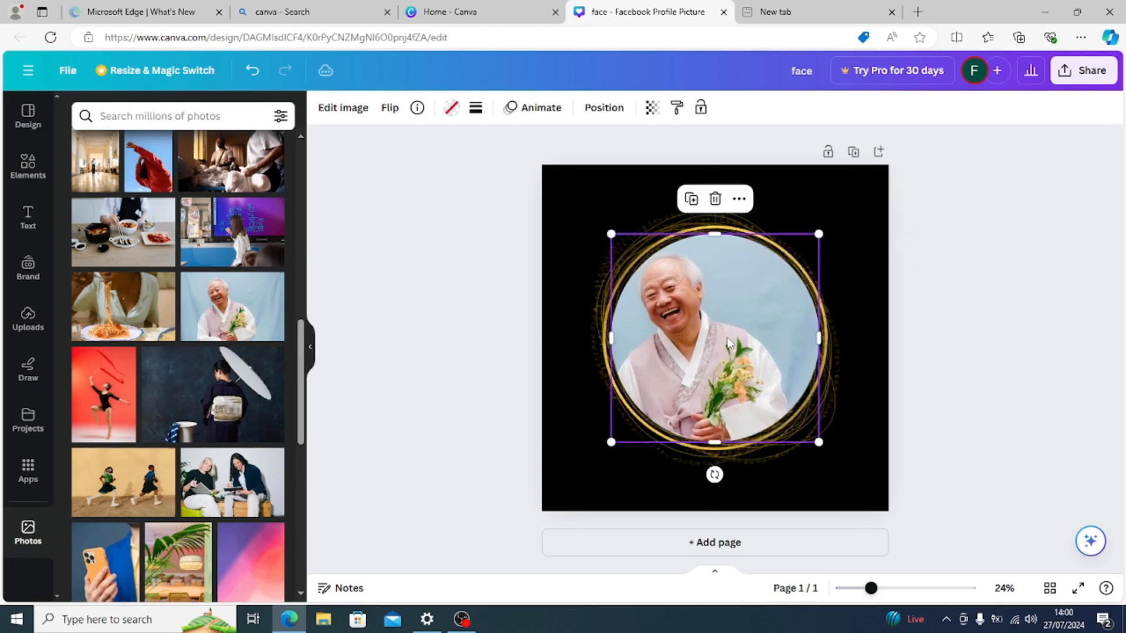
click(953, 329)
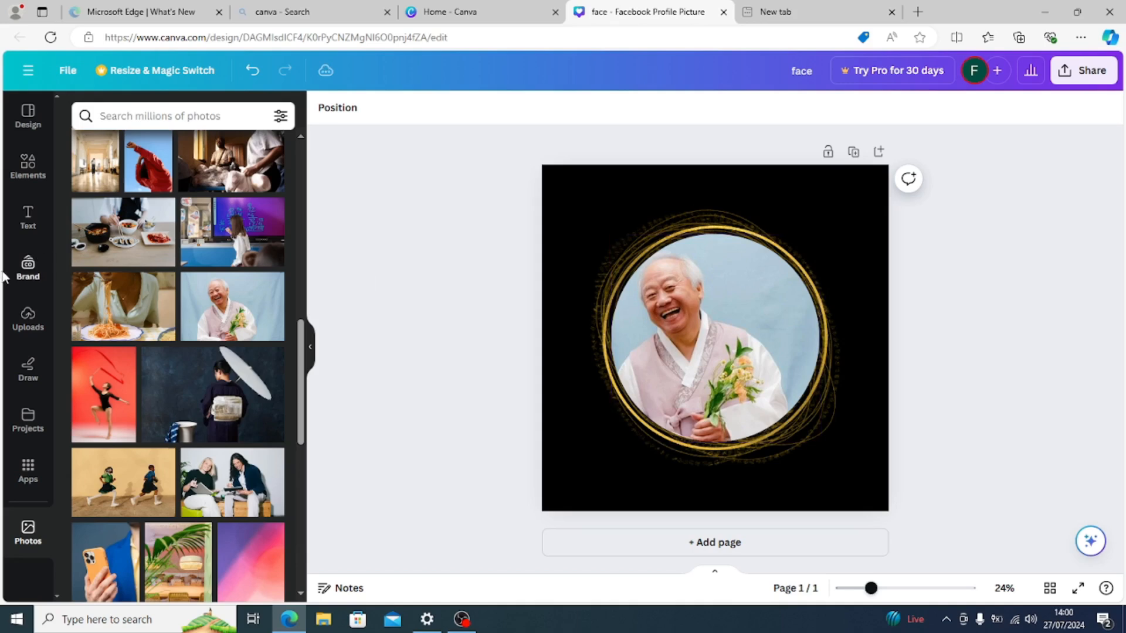
Add a subheading reading "TEST" and place it centred below the circular gold frame.
click(28, 227)
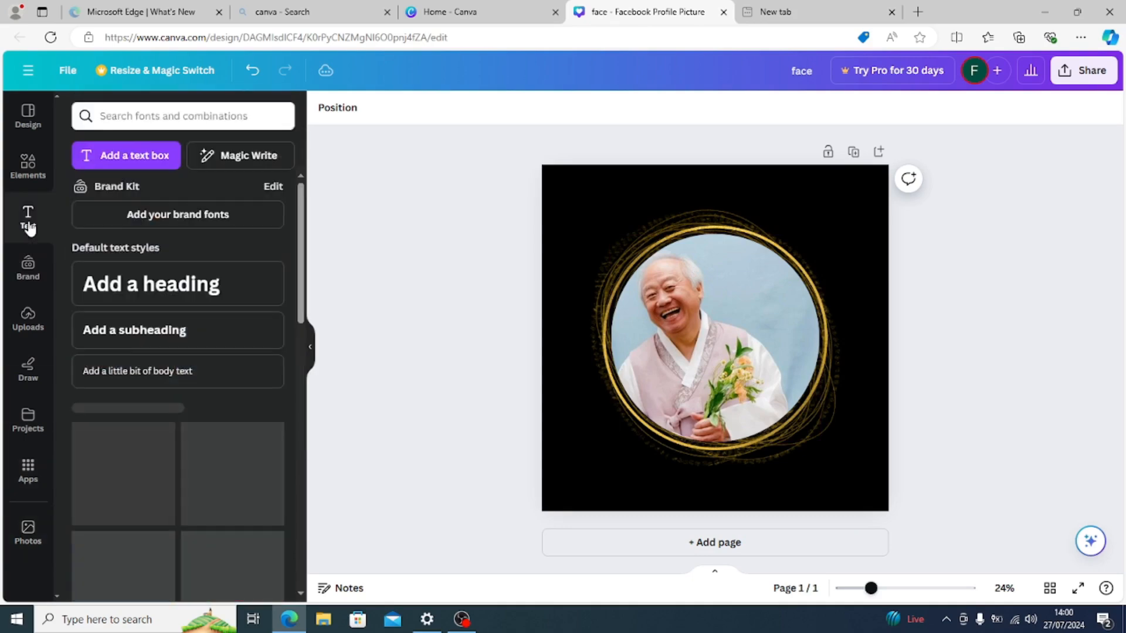
click(137, 340)
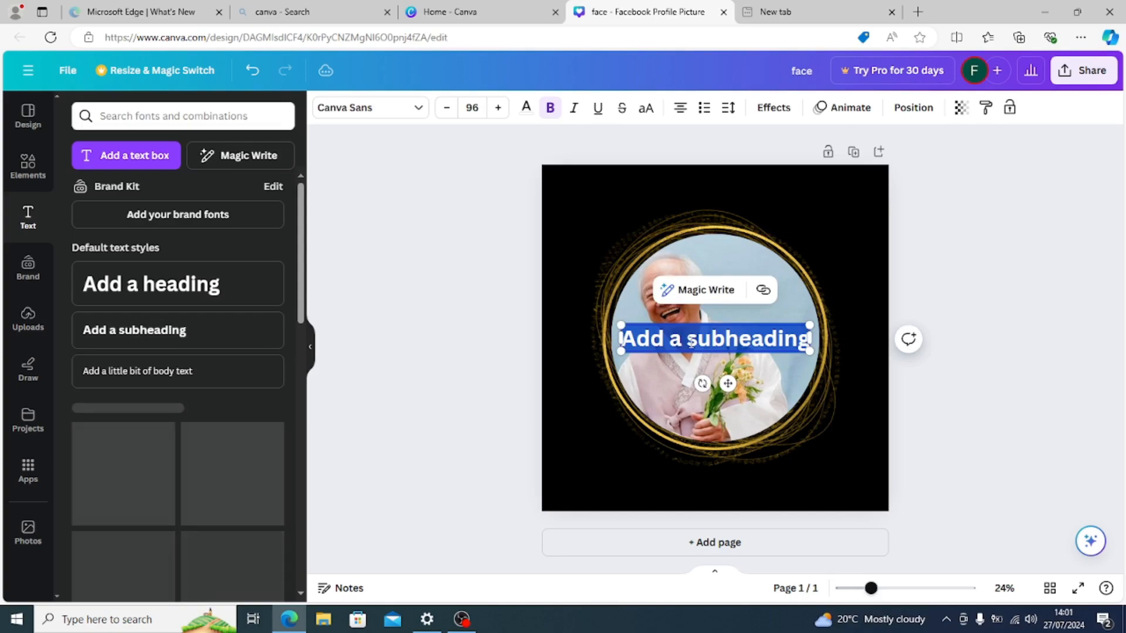
key(BackSpace)
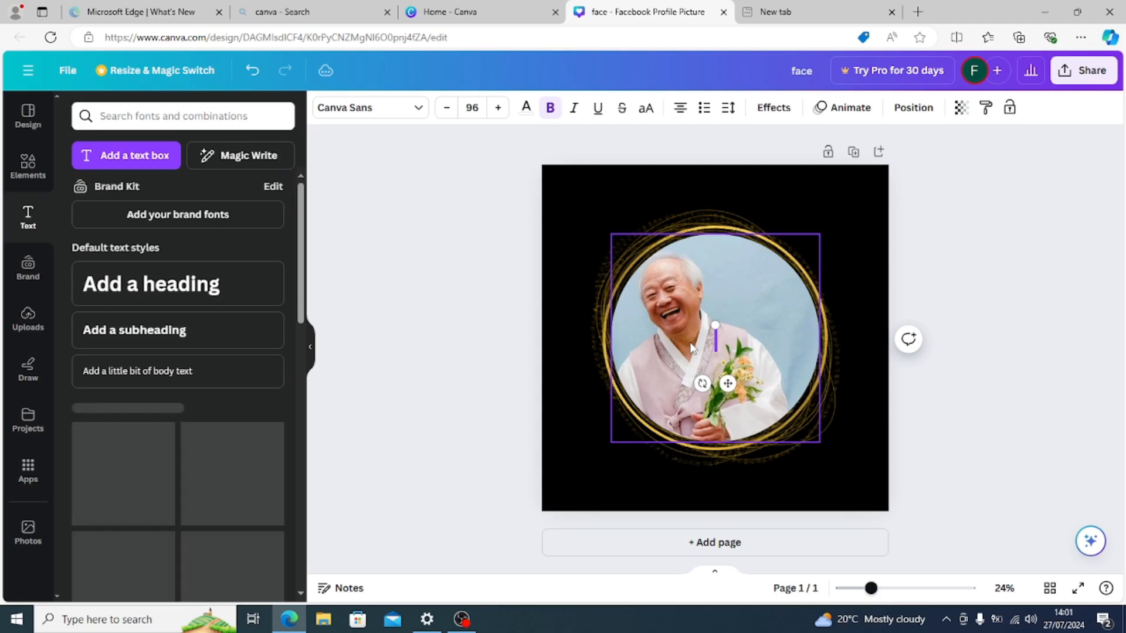
text(TEST)
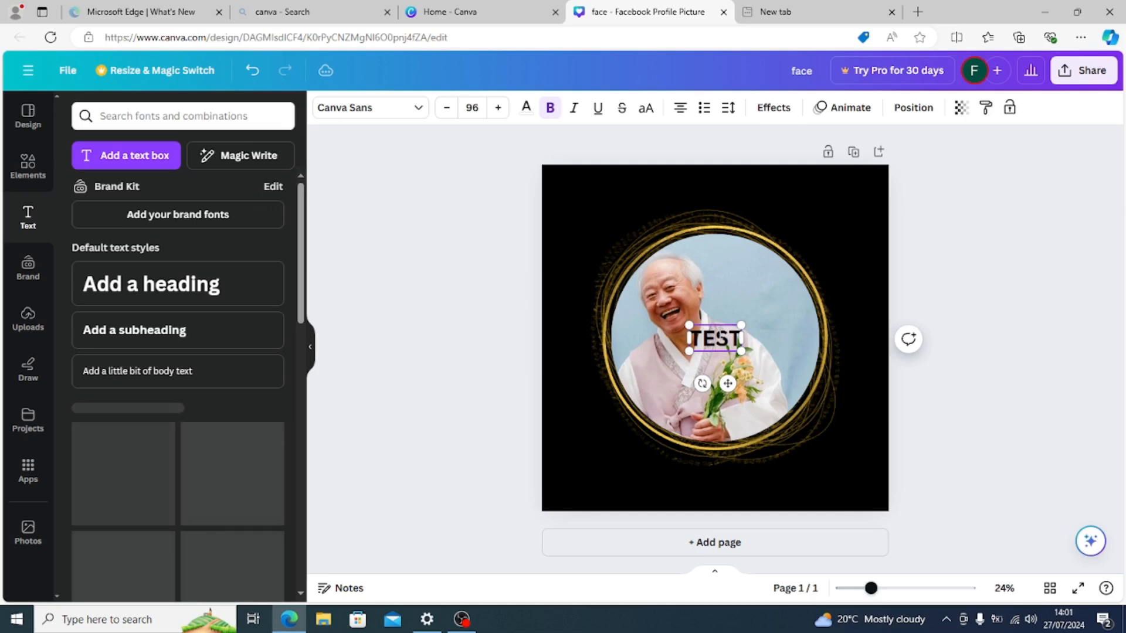
click(565, 384)
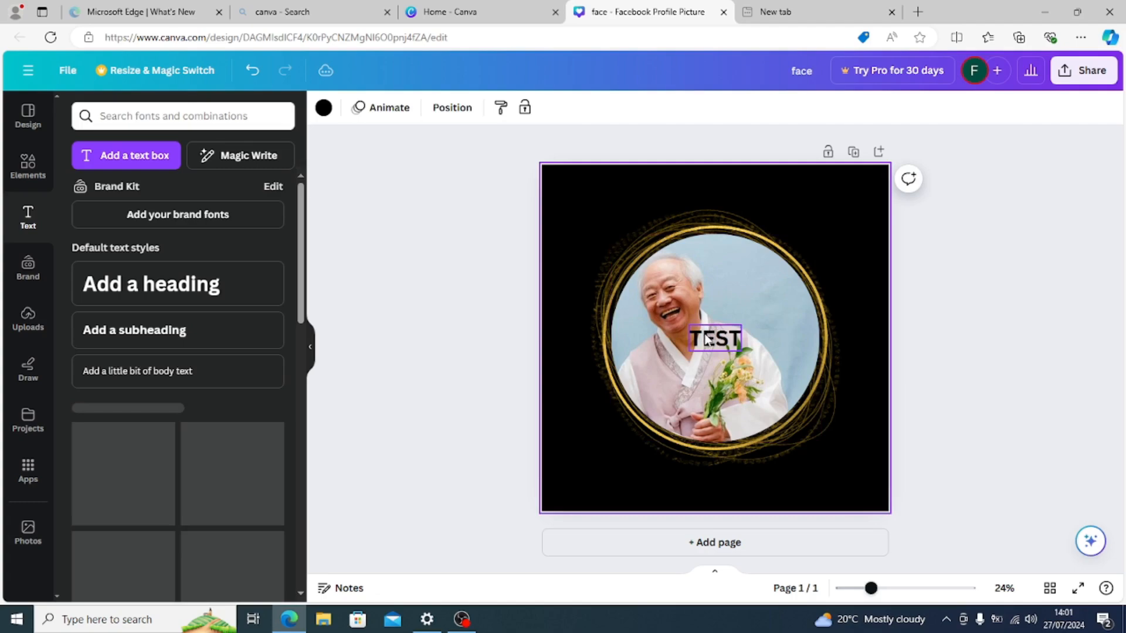
drag(707, 340, 701, 481)
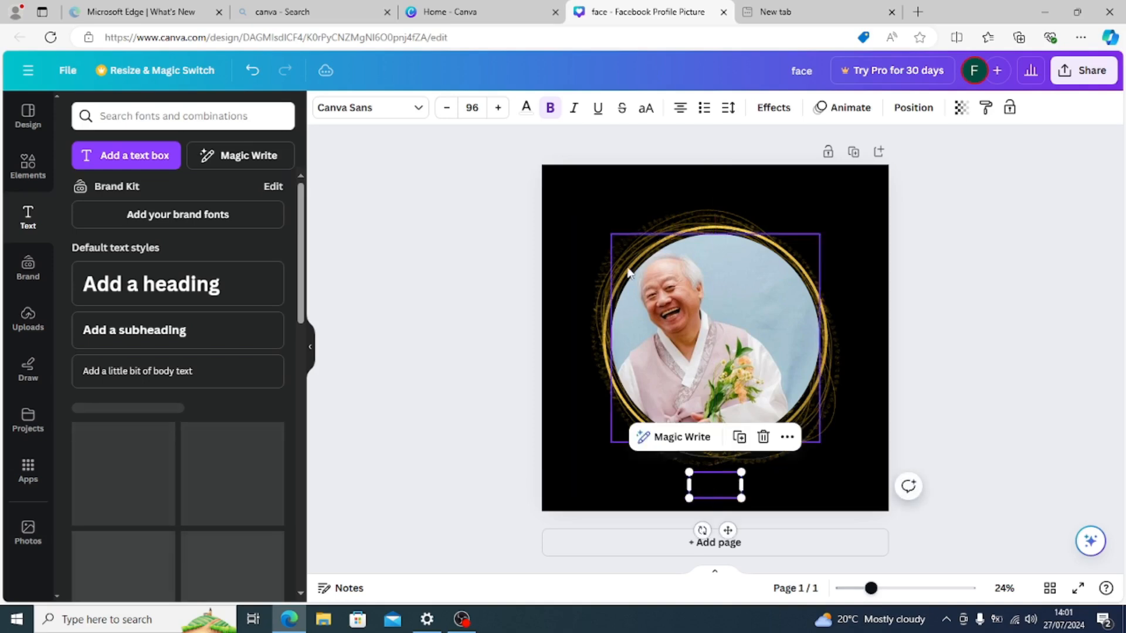
Change the color of the text below the gold frame to white.
click(526, 109)
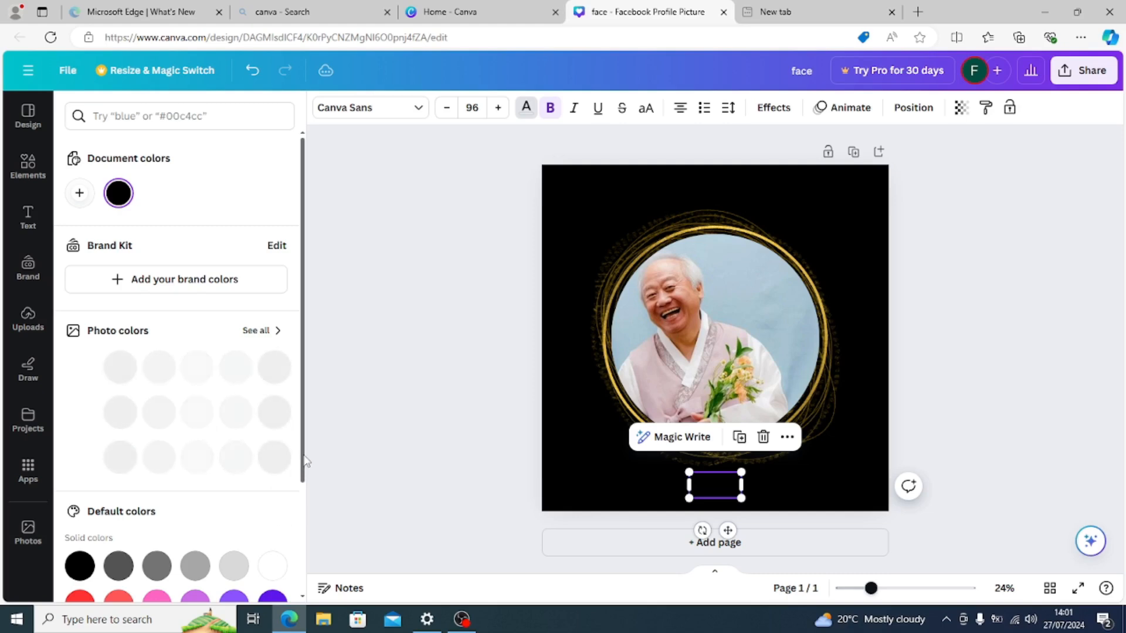
drag(303, 460, 303, 537)
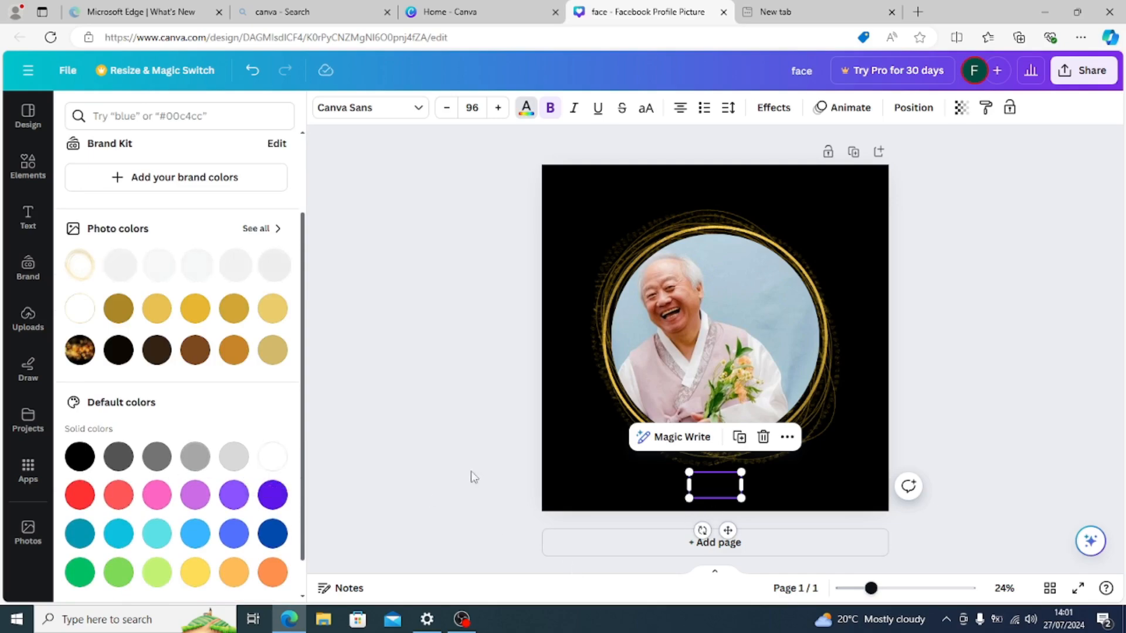
click(266, 458)
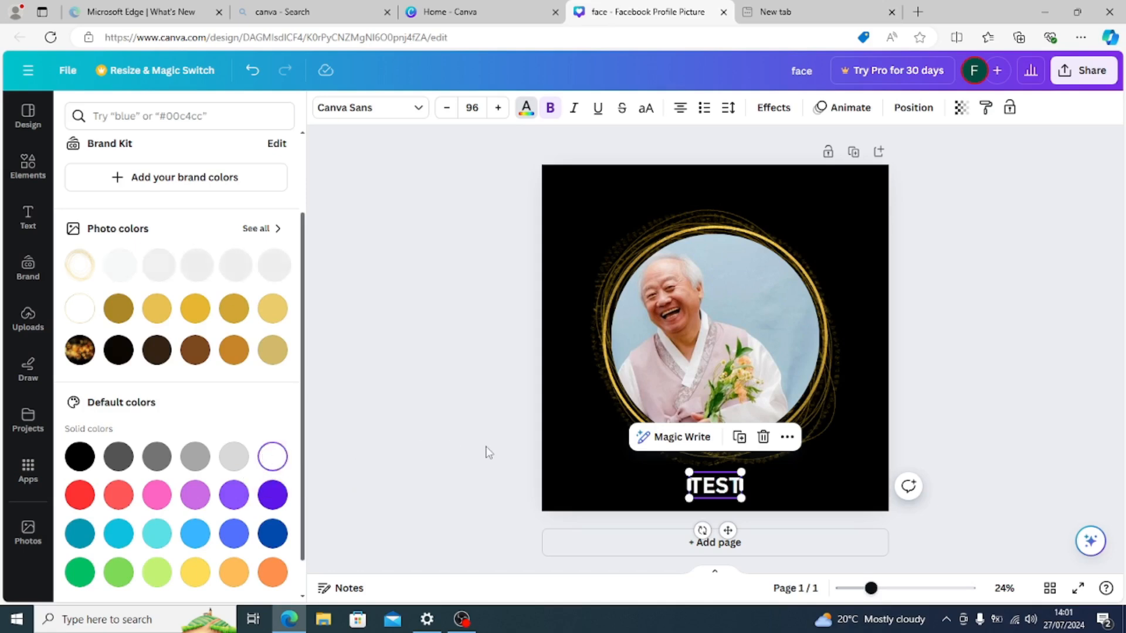
click(568, 410)
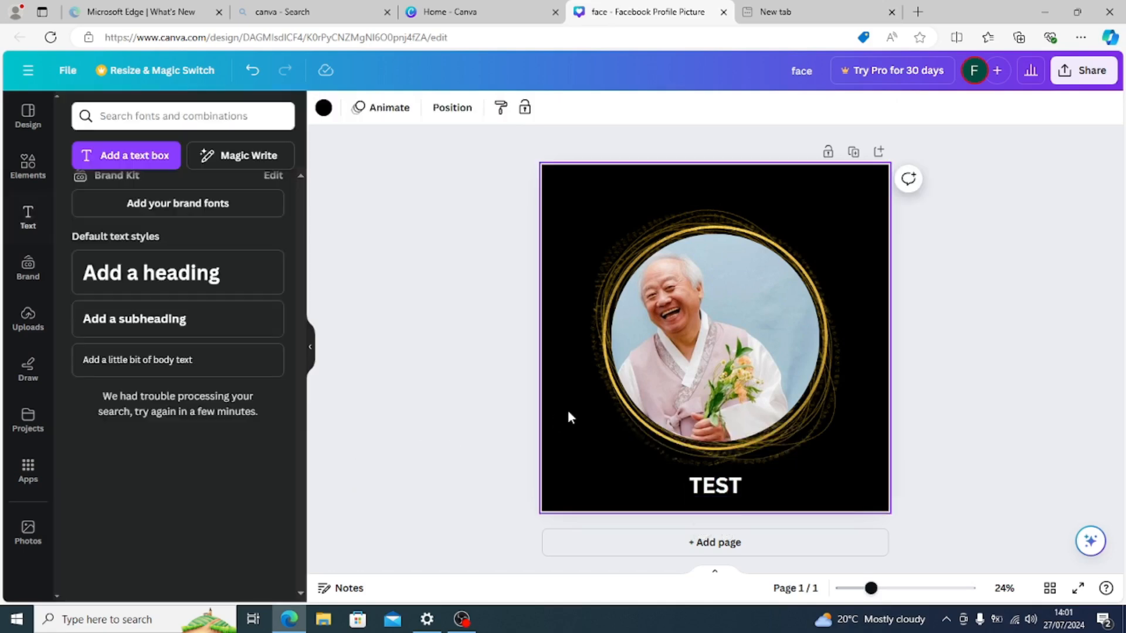
Browse the fonts available for the "TEST" text, keeping the current font, and leave the text selected.
click(724, 485)
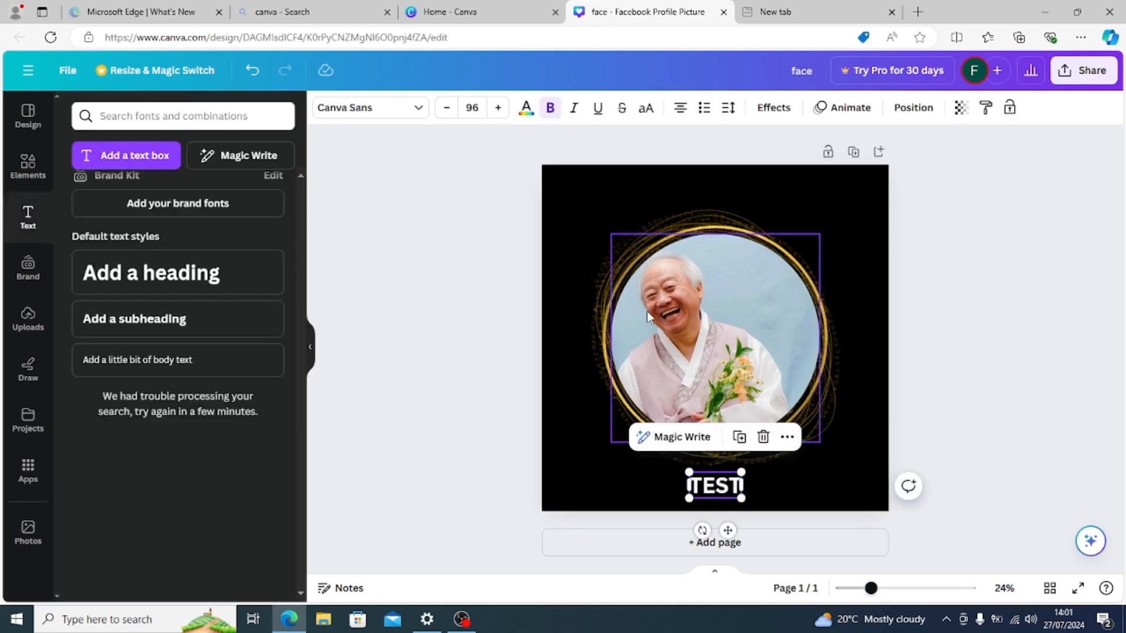
click(421, 109)
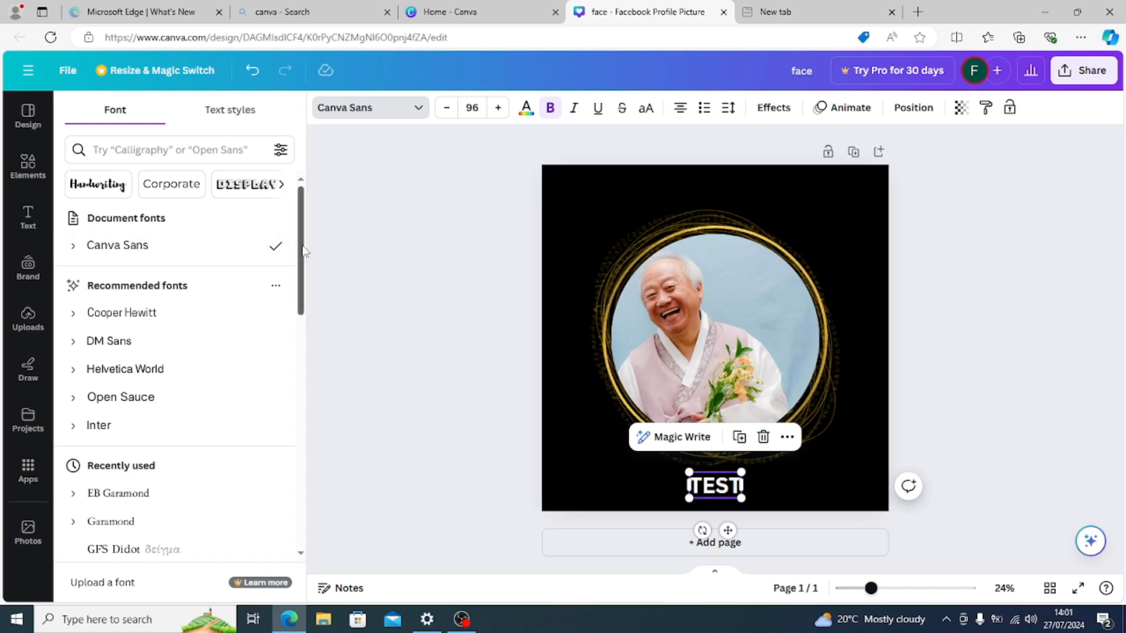
drag(303, 251, 297, 339)
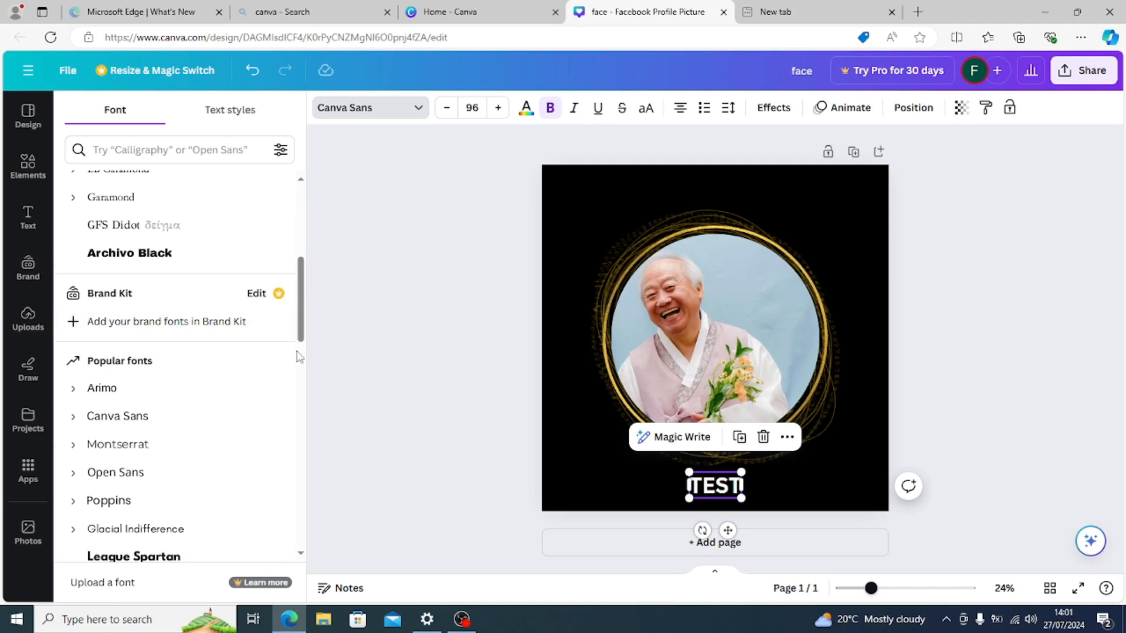
key(Escape)
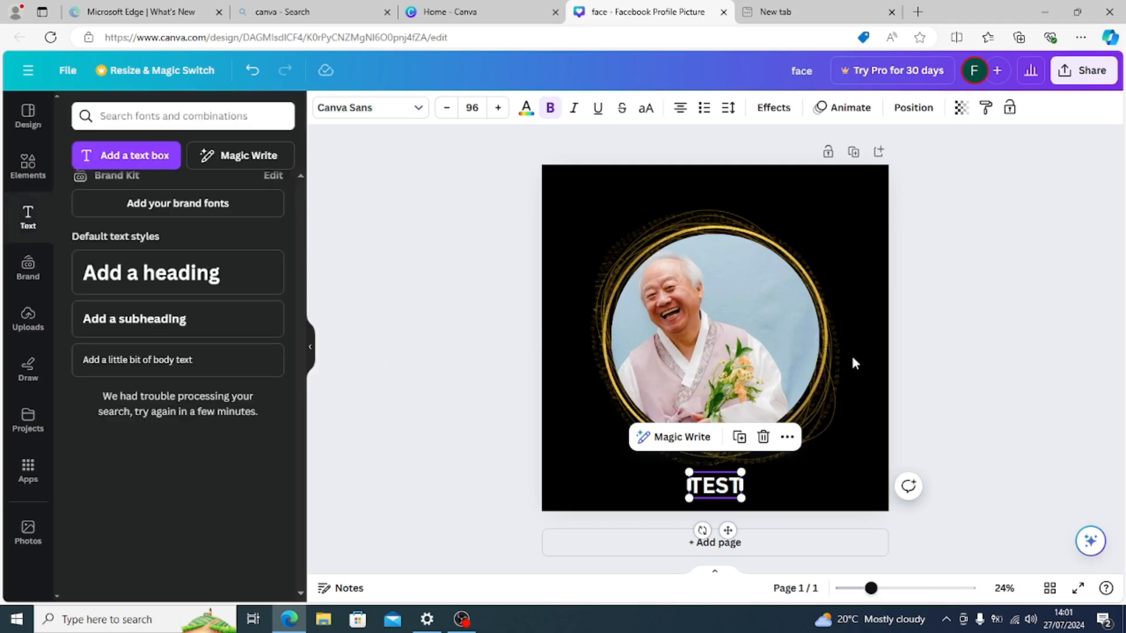
click(913, 346)
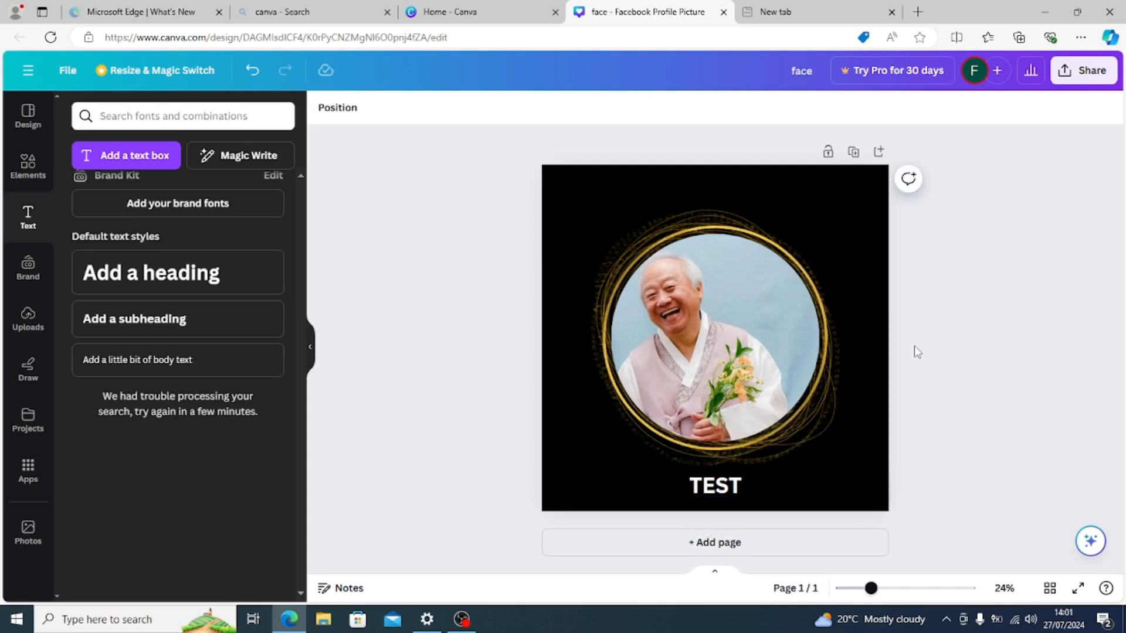
click(709, 487)
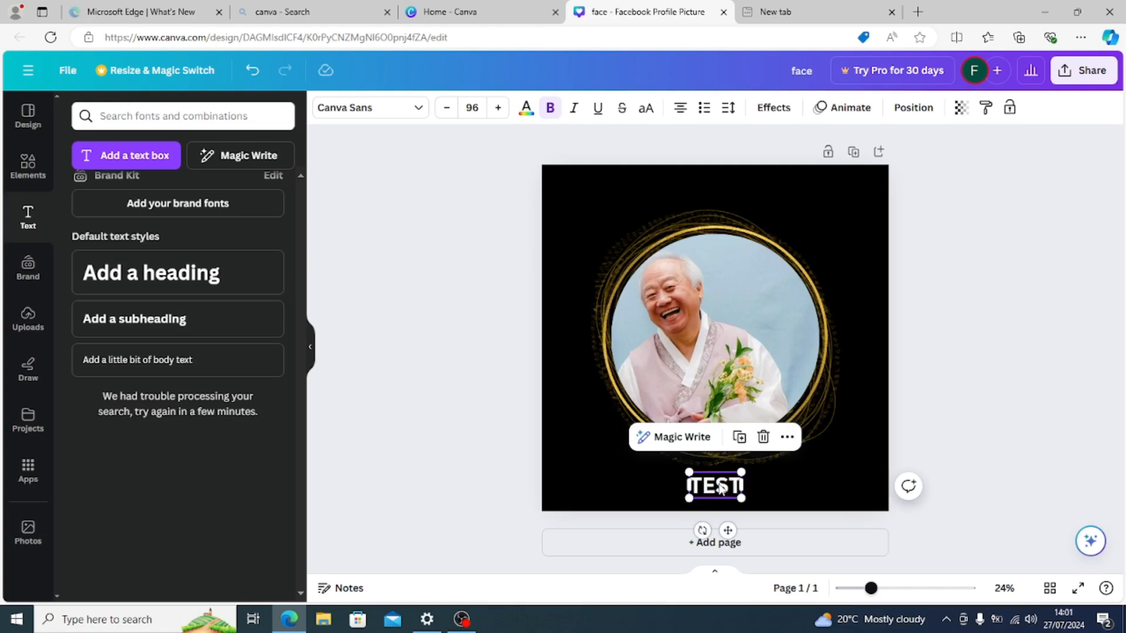
Set the transparency of the "TEST" text below the gold frame to 27 and deselect the text.
click(960, 108)
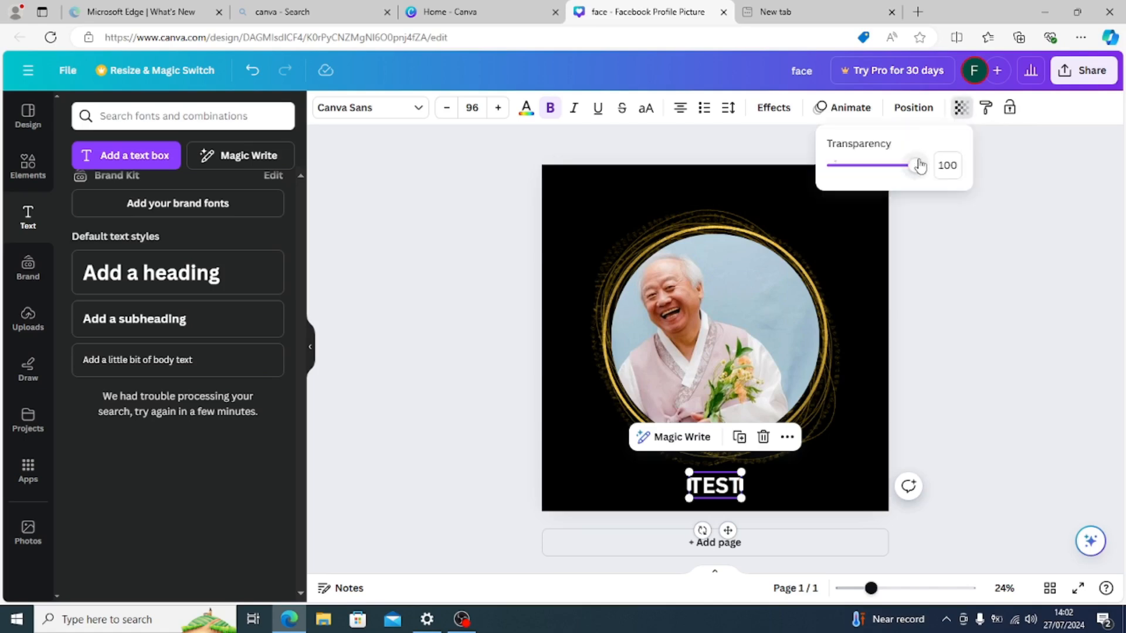
drag(918, 165, 856, 176)
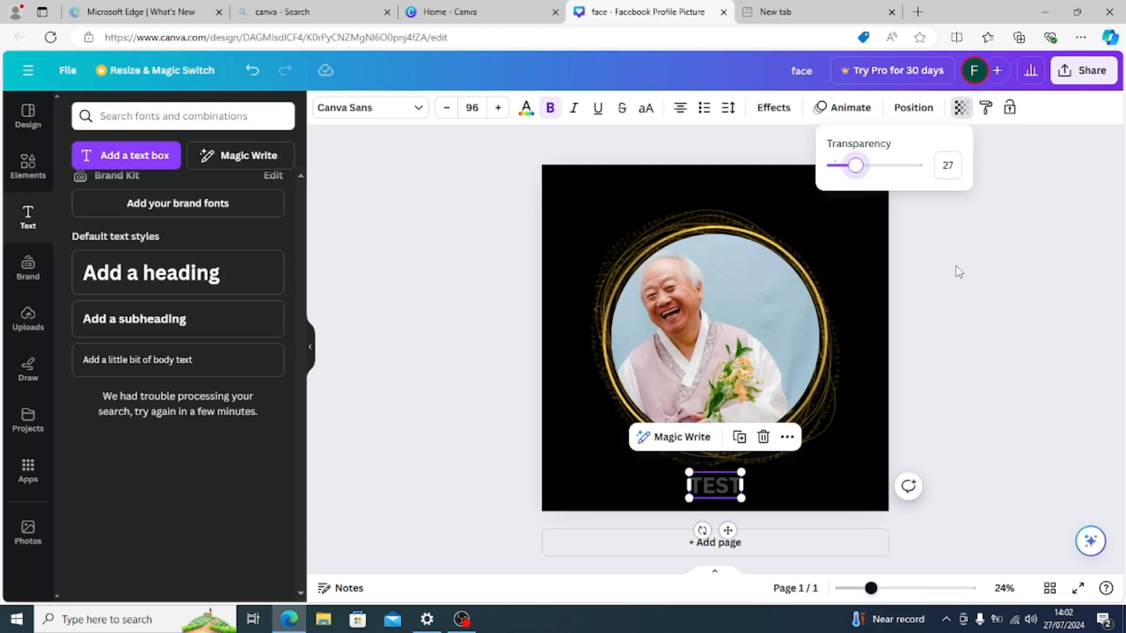
drag(952, 265, 848, 226)
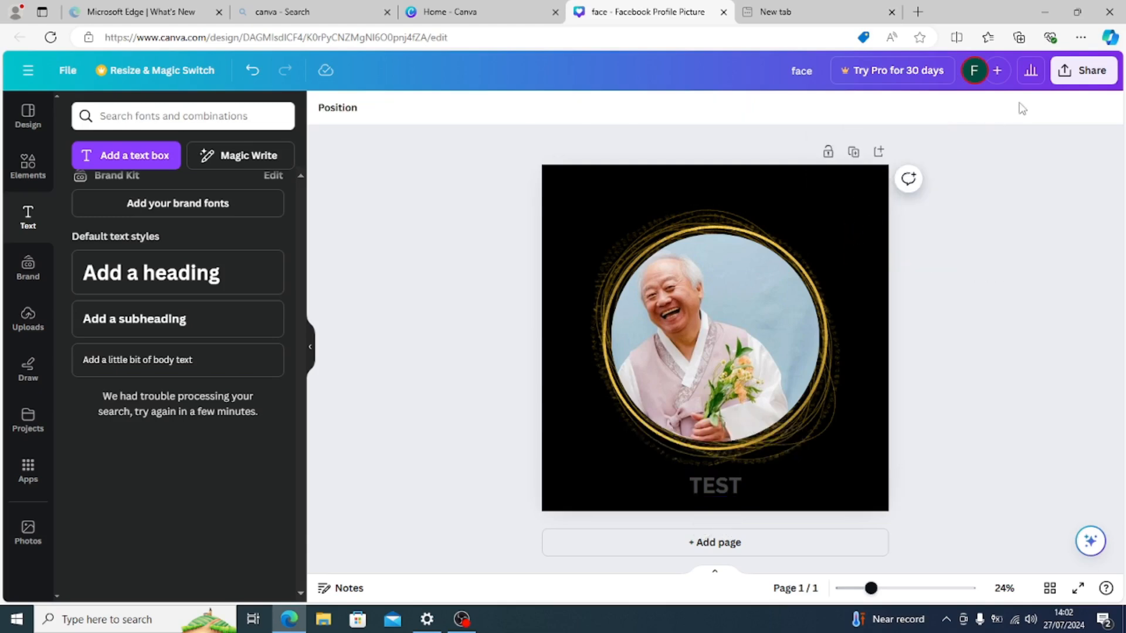
Download the finished profile picture design as a PNG file at 2,048 × 2,048 px.
click(1065, 77)
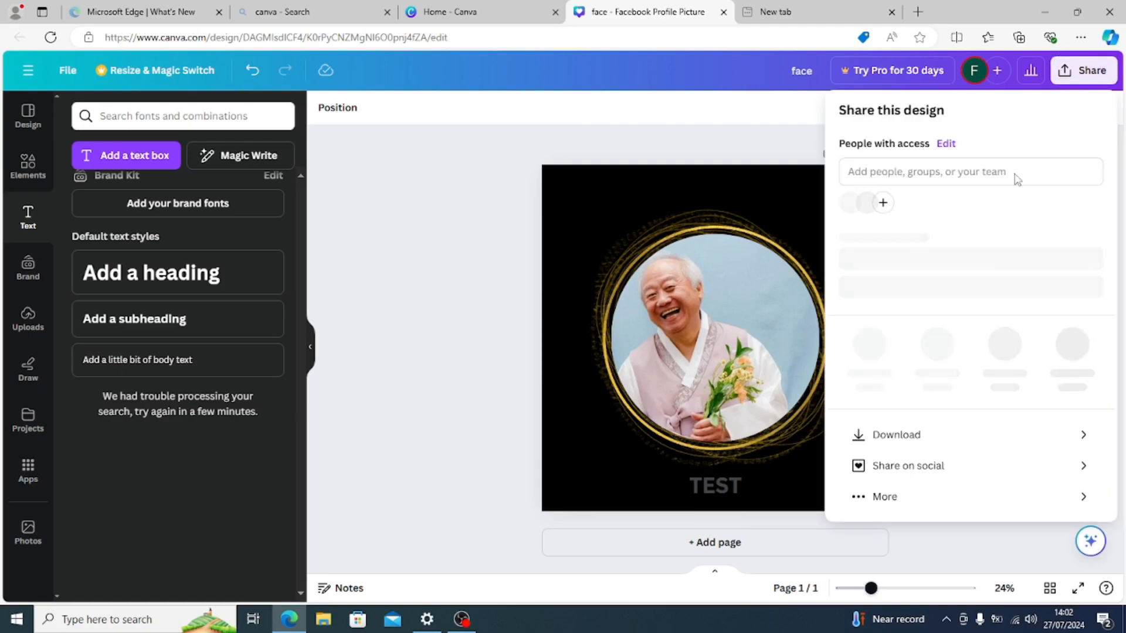
click(1080, 443)
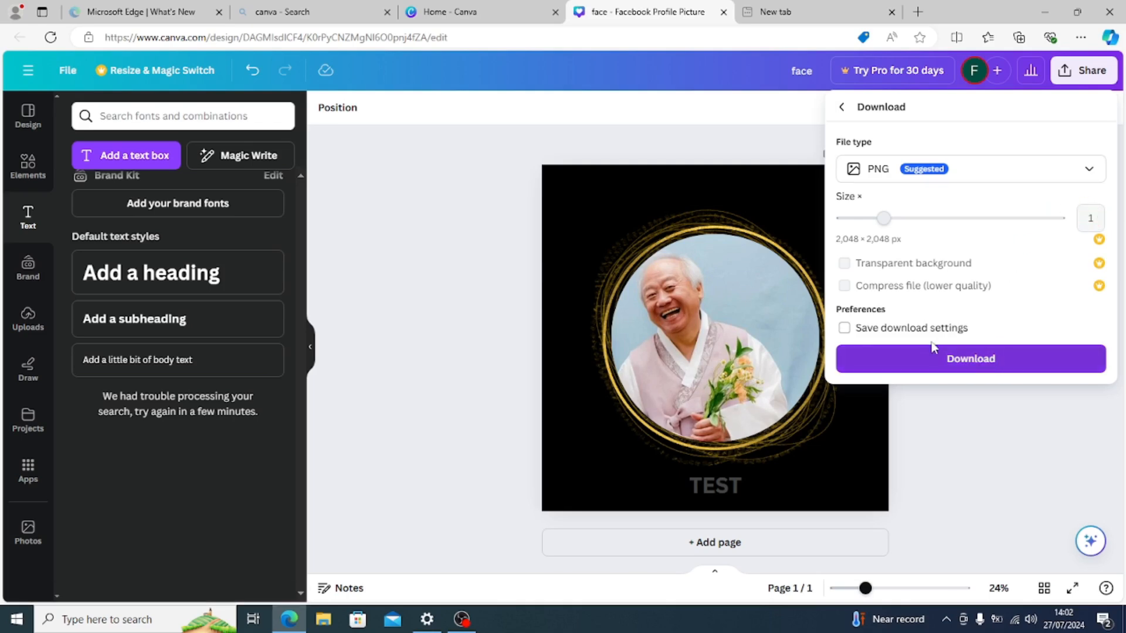
click(950, 361)
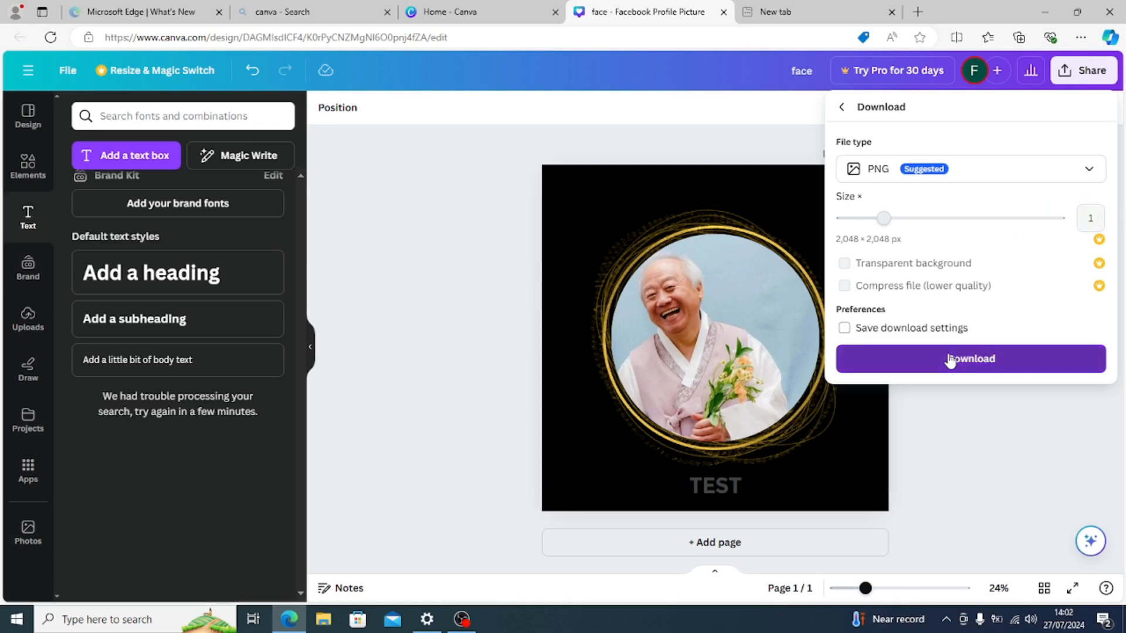